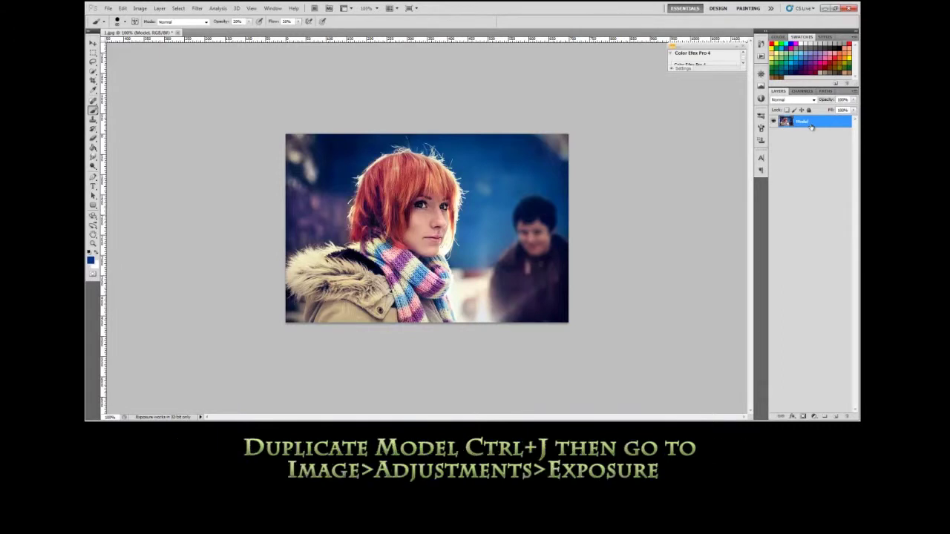
# Step: Duplicate the Model layer and darken the copy with an Exposure of -2
pyautogui.hotkey('ctrl', 'j')
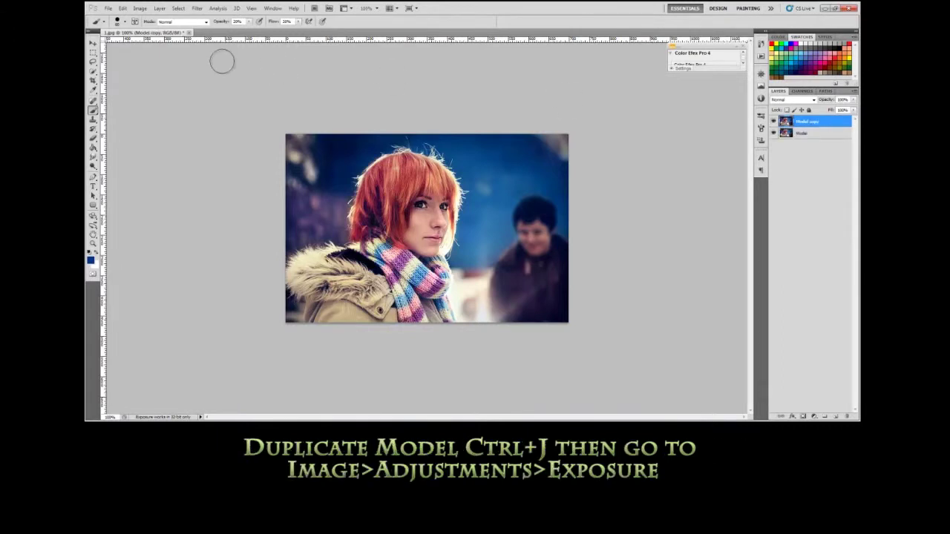
pyautogui.click(141, 9)
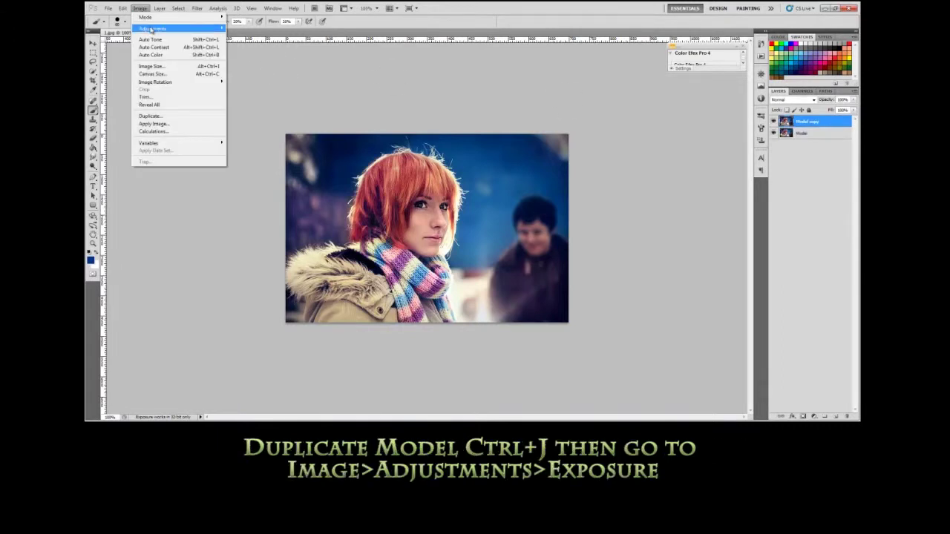
pyautogui.moveTo(153, 28)
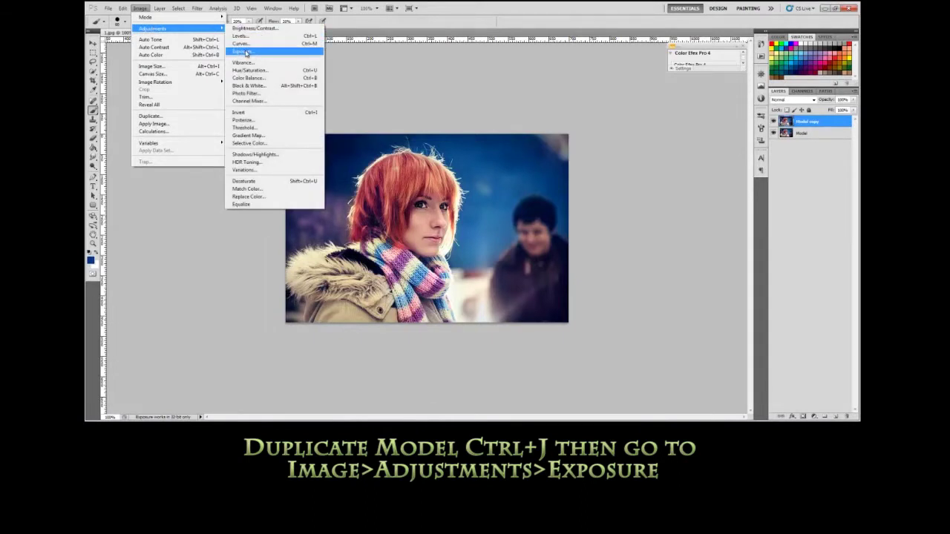
pyautogui.click(246, 53)
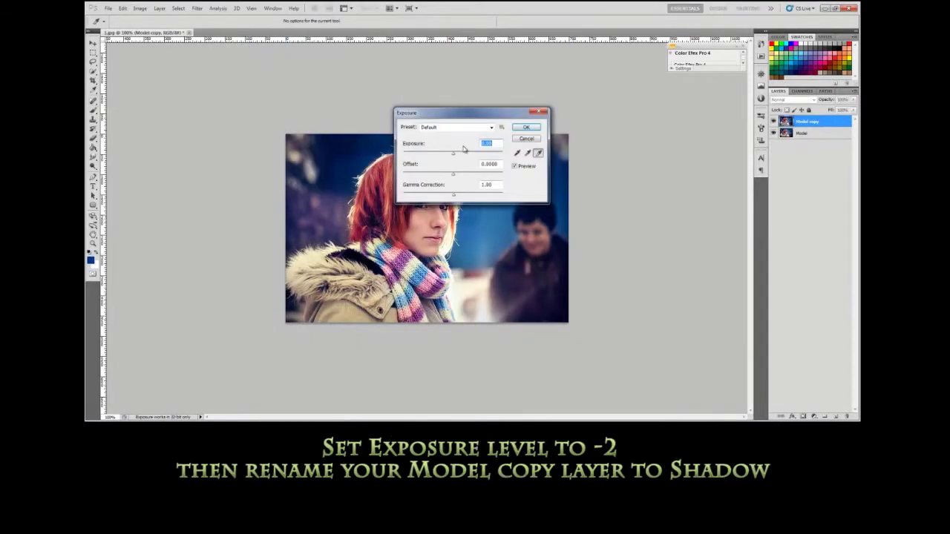
pyautogui.write('-2')
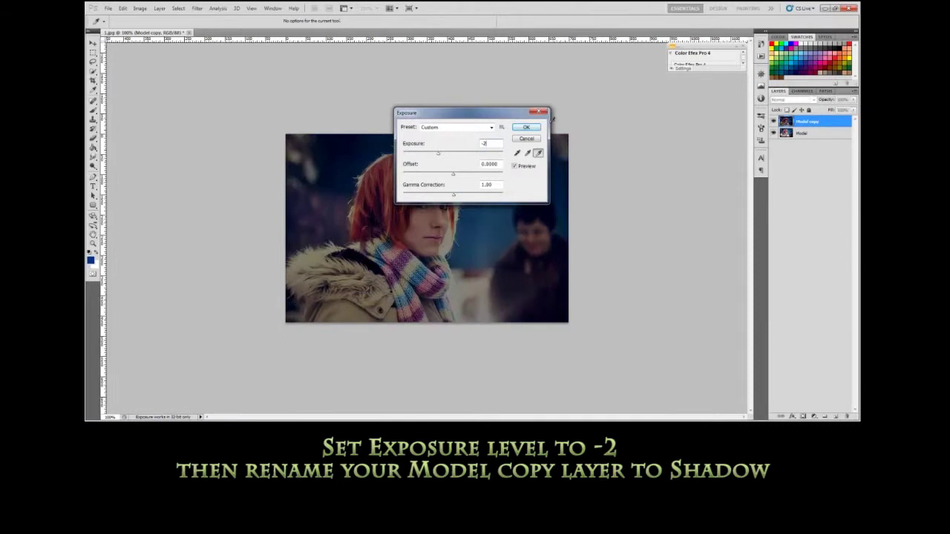
pyautogui.click(525, 128)
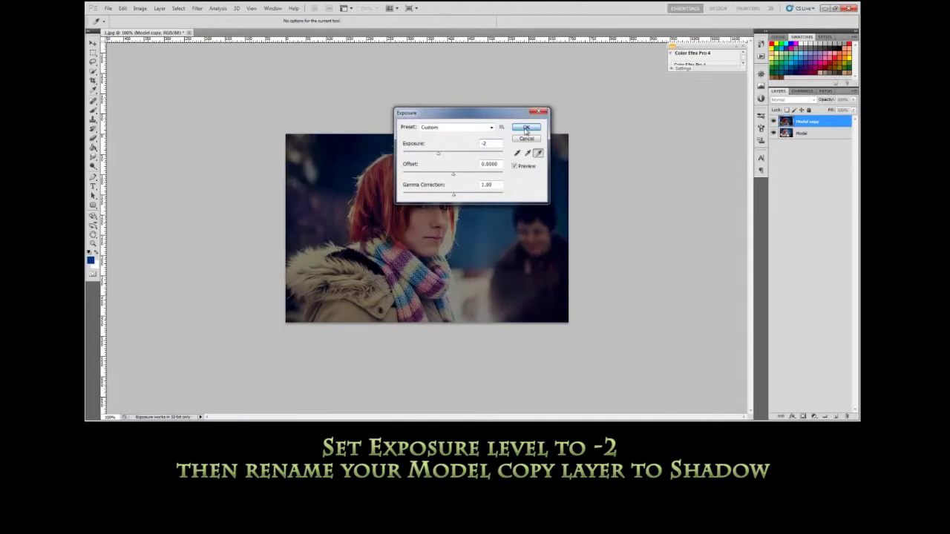
# Step: Rename the darkened copy layer to 'shadow'
pyautogui.doubleClick(806, 122)
pyautogui.write('Sh')
pyautogui.press('Return')
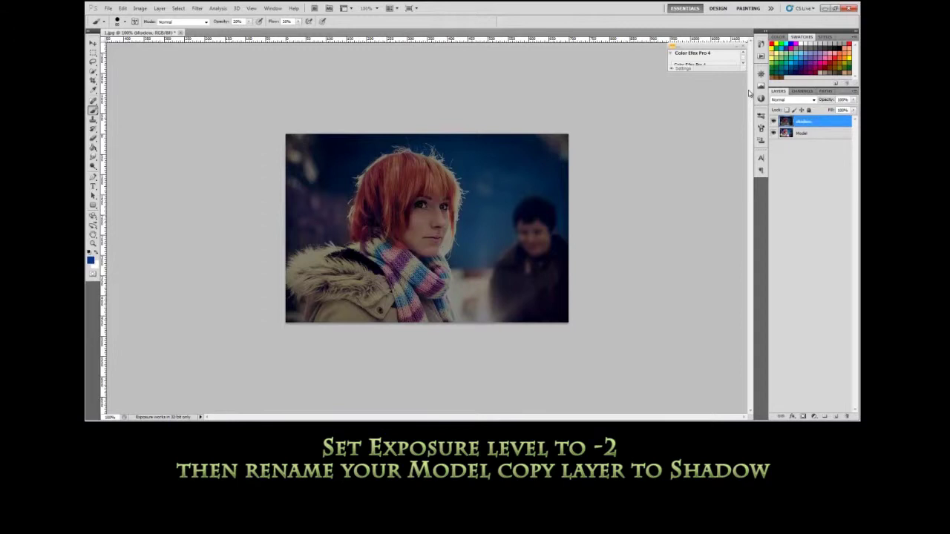
# Step: Duplicate Model again, move the copy above shadow, and name it 'highlight'
pyautogui.click(801, 134)
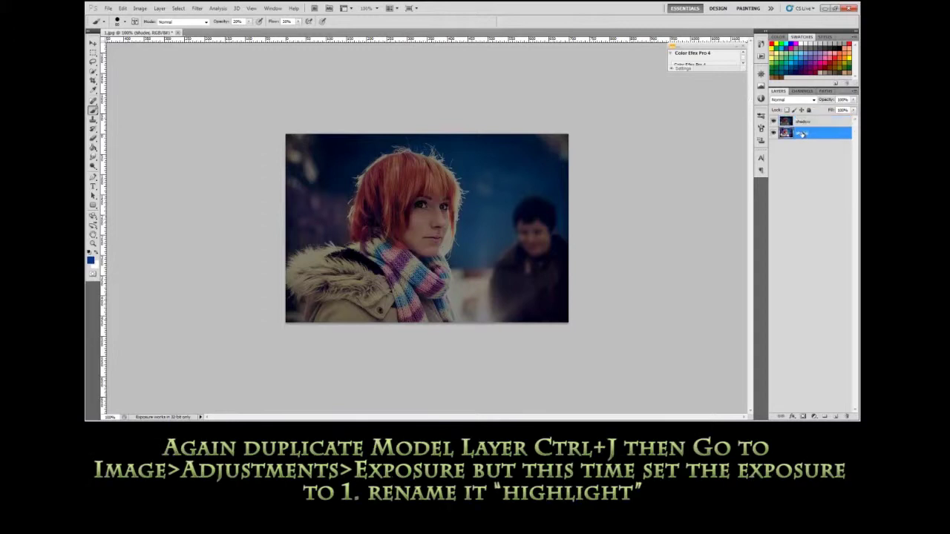
pyautogui.hotkey('ctrl', 'j')
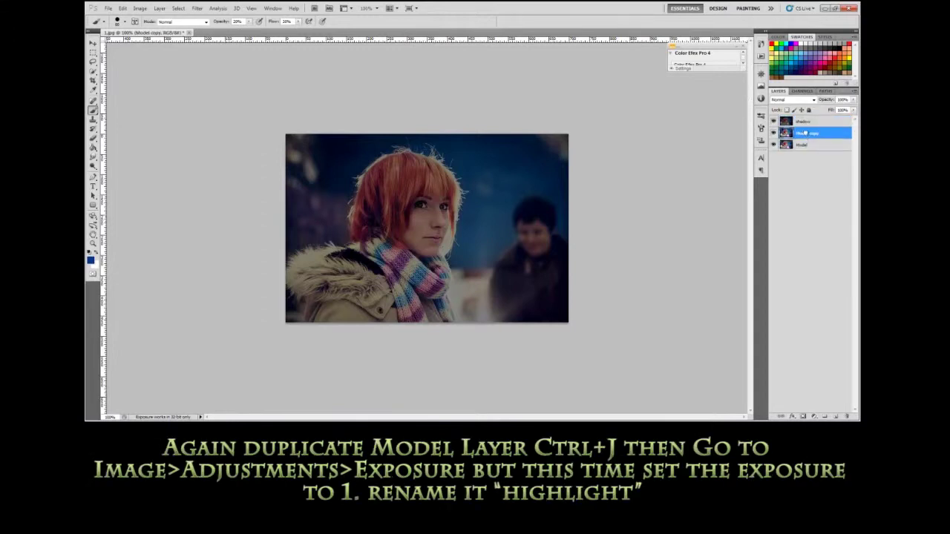
pyautogui.moveTo(804, 135); pyautogui.dragTo(805, 123)
pyautogui.doubleClick(805, 123)
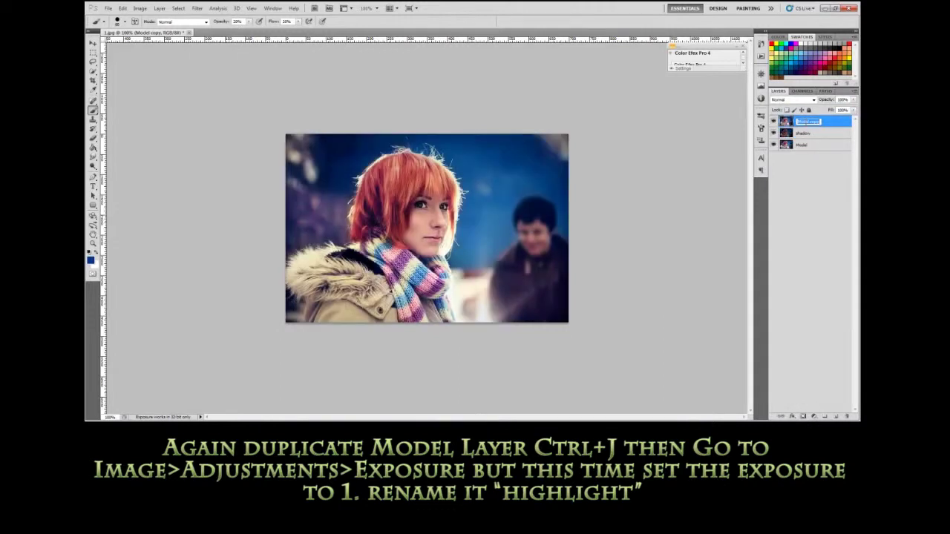
pyautogui.write('highlight')
pyautogui.press('Return')
# Step: Brighten the highlight layer with an Exposure of 1
pyautogui.click(139, 8)
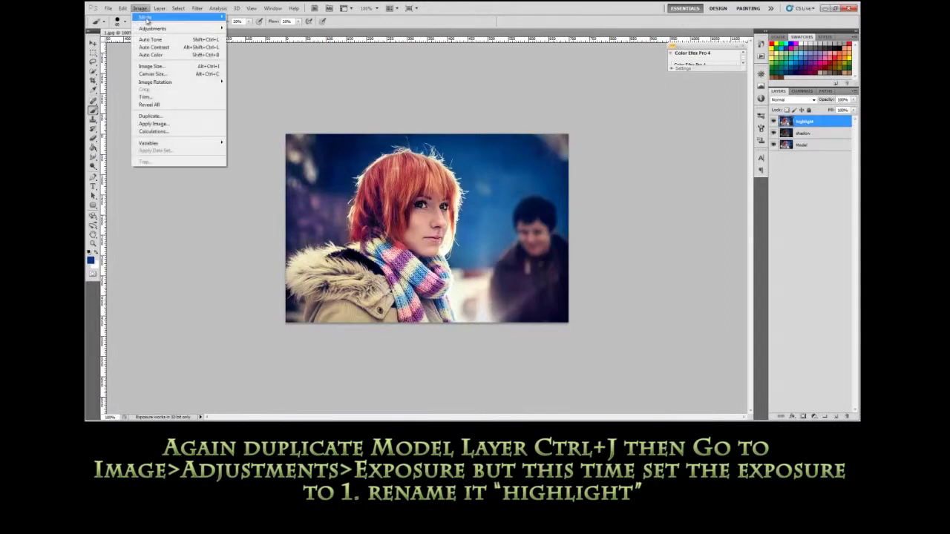
pyautogui.click(254, 50)
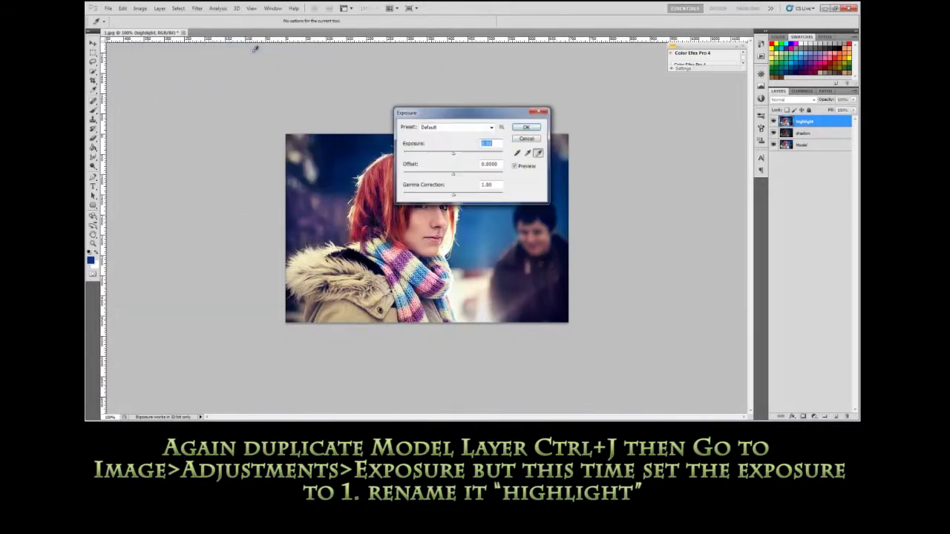
pyautogui.write('1')
pyautogui.press('Return')
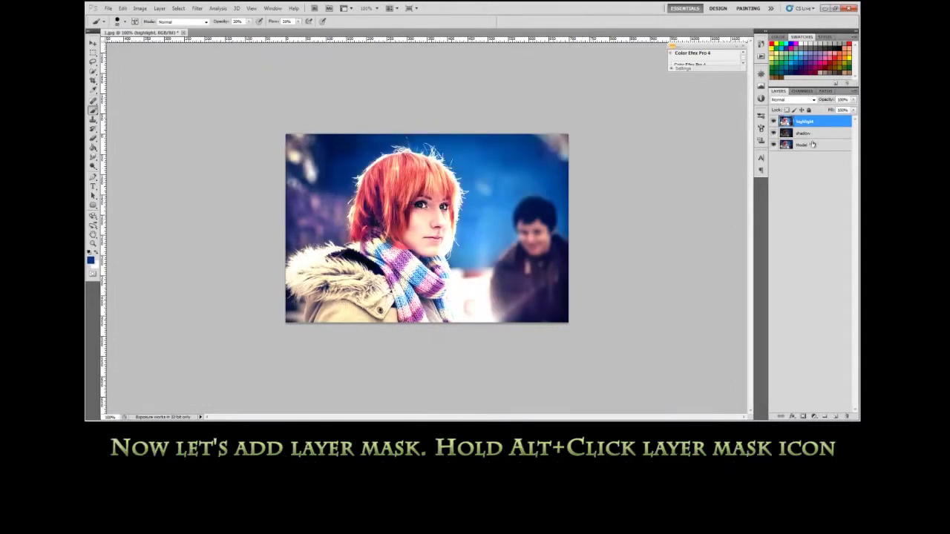
# Step: Add black masks hiding the highlight and shadow layers, then reselect highlight
pyautogui.keyDown('alt'); pyautogui.click(802, 417); pyautogui.keyUp('alt')
pyautogui.click(807, 135)
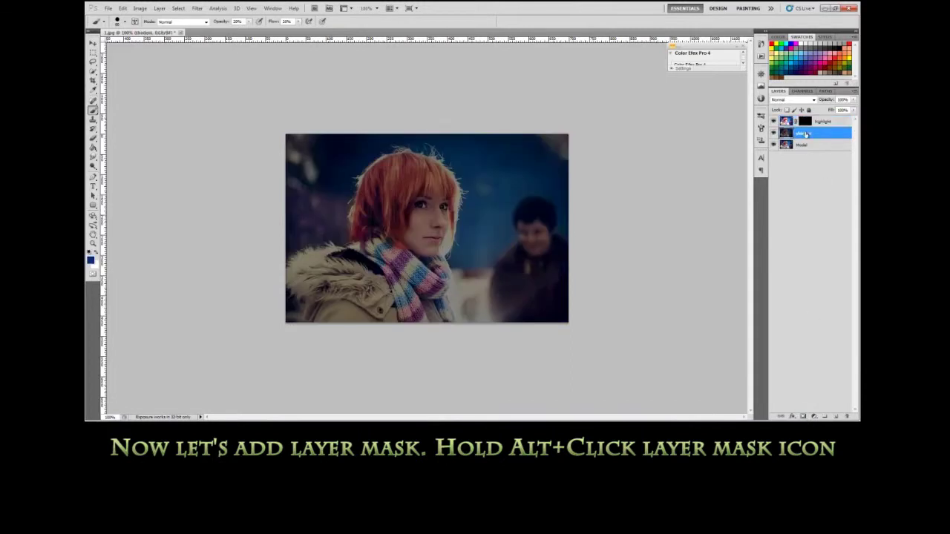
pyautogui.keyDown('alt'); pyautogui.click(802, 417); pyautogui.keyUp('alt')
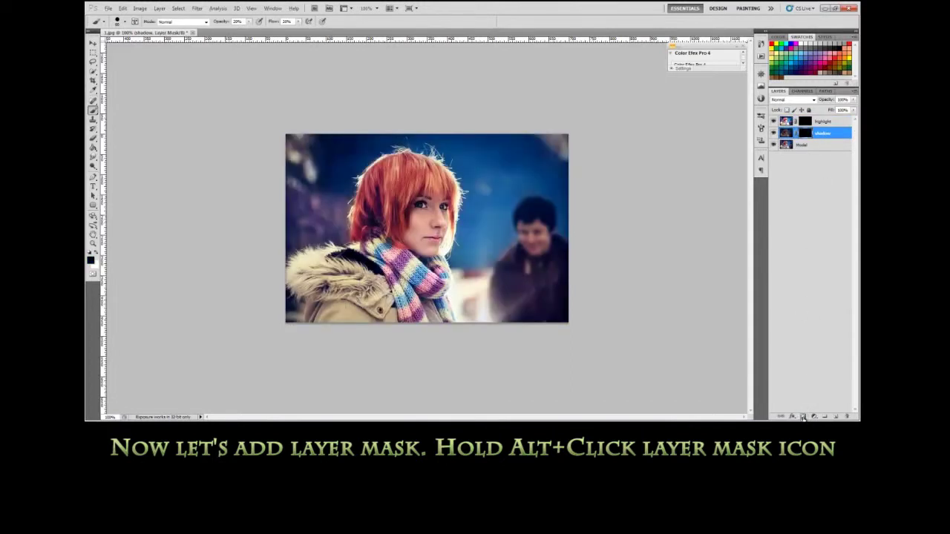
pyautogui.click(806, 123)
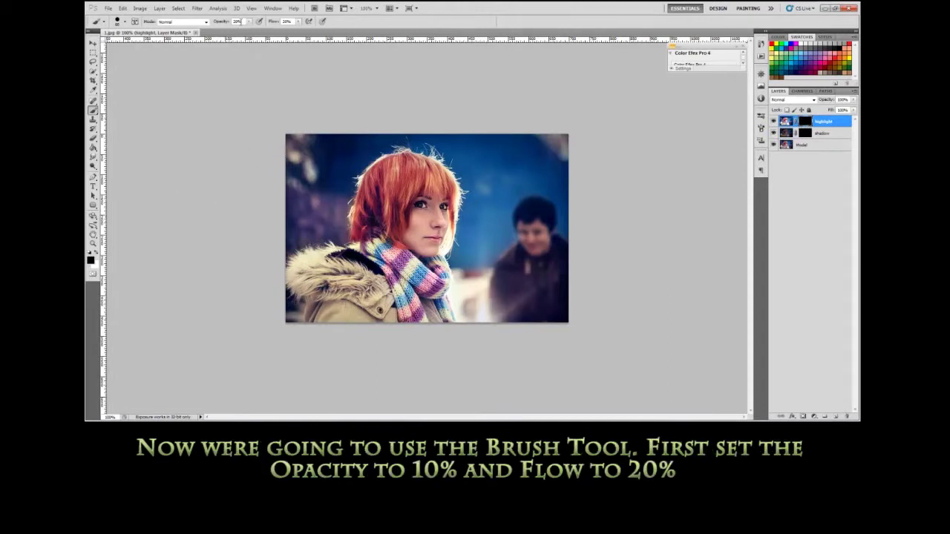
# Step: Set the brush to 10% opacity, pick a brush preset size, and zoom to 300%
pyautogui.write('10')
pyautogui.rightClick(461, 220)
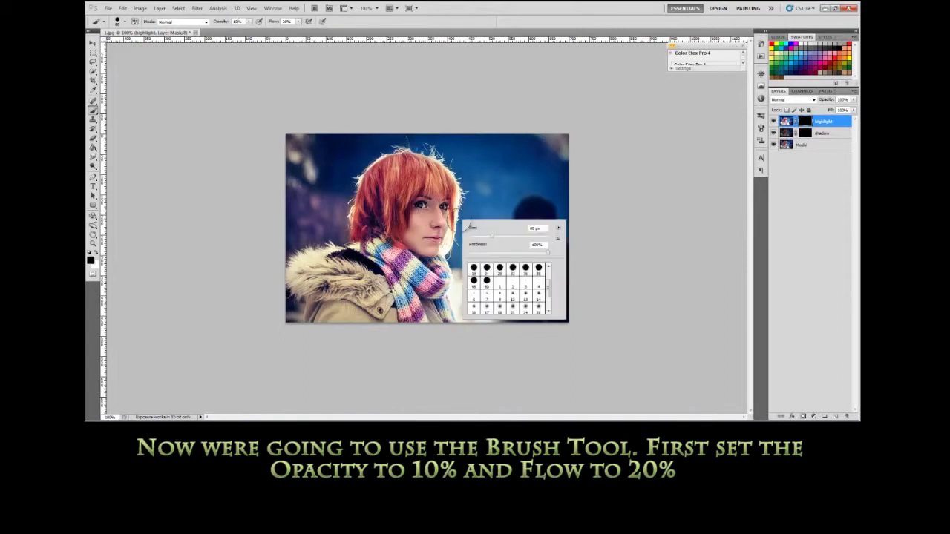
pyautogui.scroll(-2, 542, 283)
pyautogui.scroll(-2, 542, 284)
pyautogui.doubleClick(532, 289)
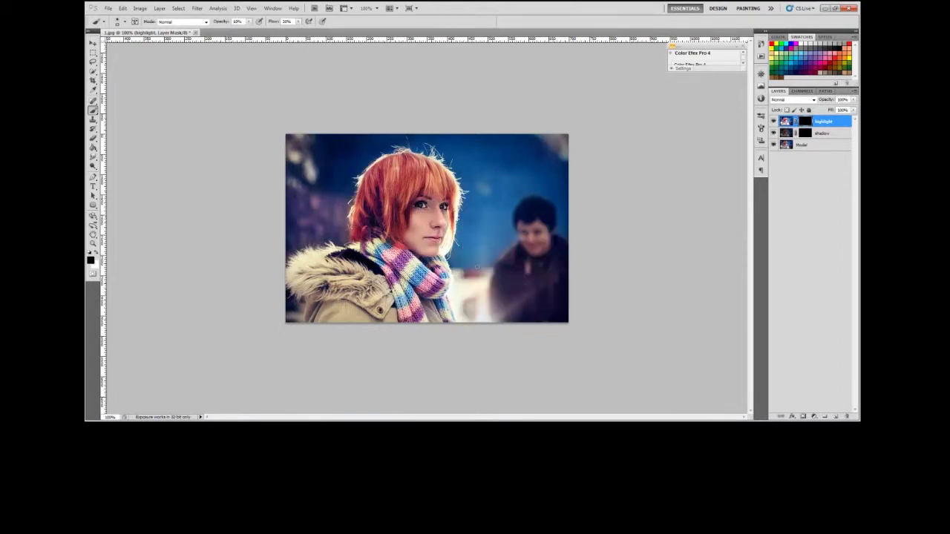
pyautogui.hotkey('ctrl', '+')
pyautogui.hotkey('ctrl', '+')
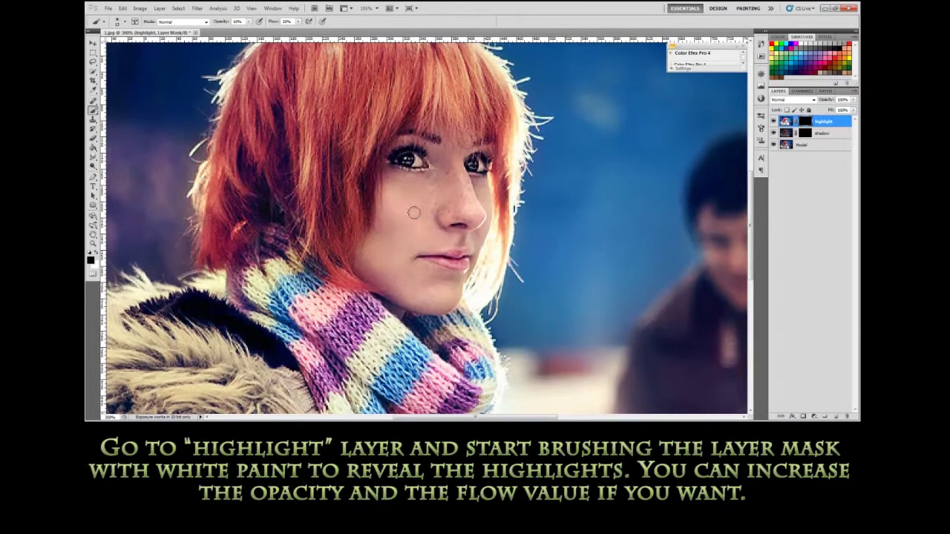
# Step: Paint faint highlights on the cheek, then raise the brush flow to 75%
pyautogui.press(']')
pyautogui.moveTo(398, 221); pyautogui.dragTo(403, 202)
pyautogui.press('[')
pyautogui.press('[')
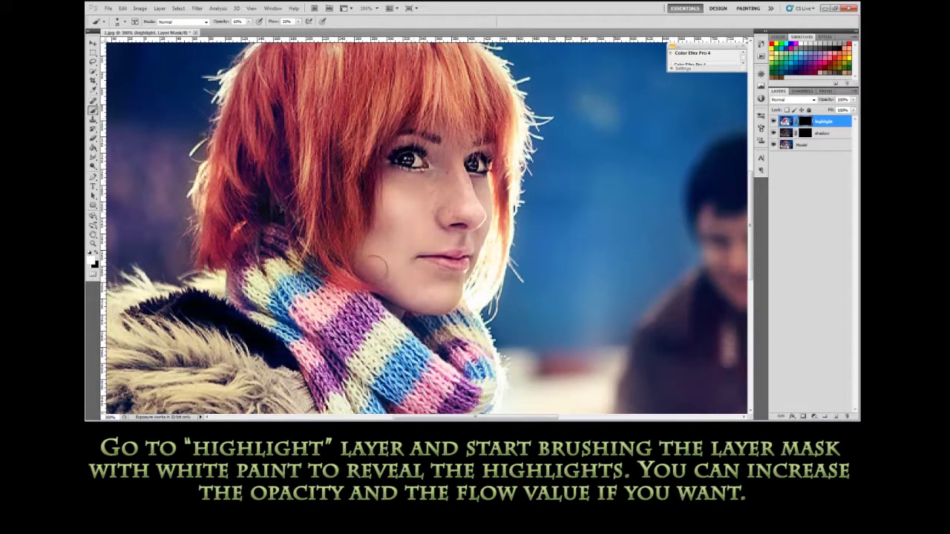
pyautogui.hotkey('ctrl', '-')
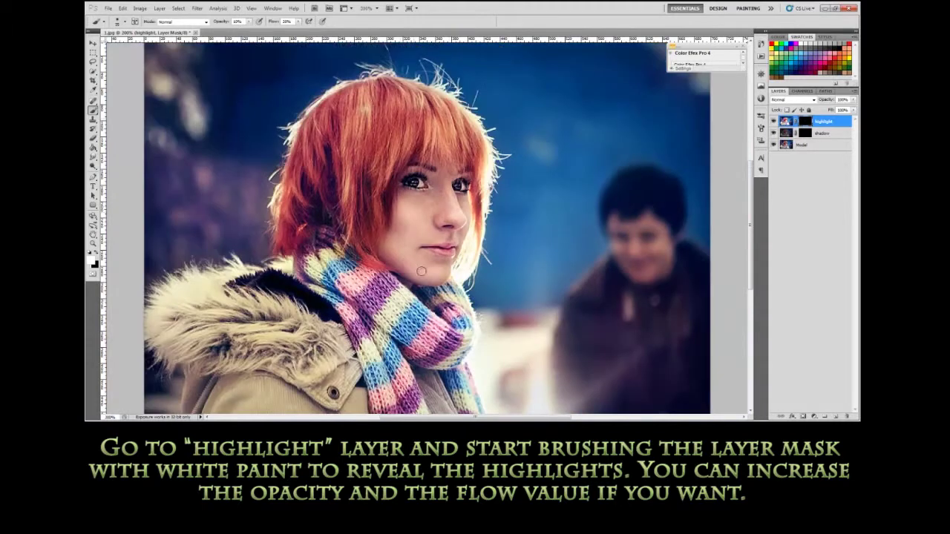
pyautogui.write('75')
pyautogui.press('Return')
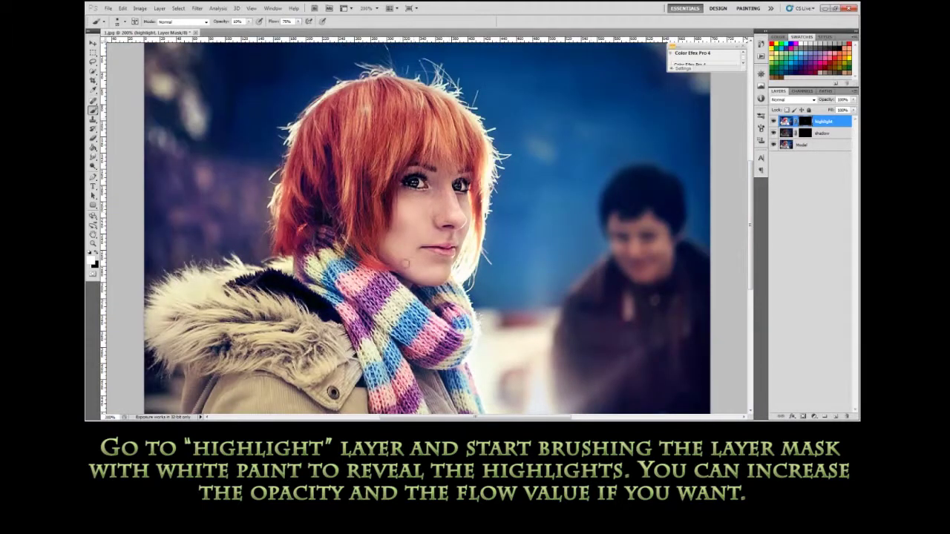
pyautogui.hotkey('ctrl', '+')
pyautogui.scroll(-5, 243, 264)
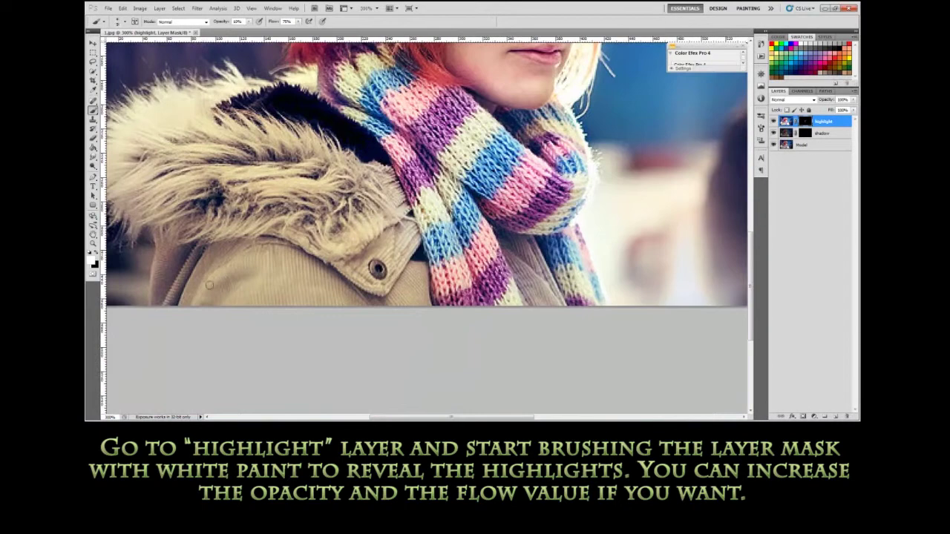
# Step: Brighten the coat and hood fur at 20% brush opacity
pyautogui.moveTo(242, 264); pyautogui.dragTo(289, 286)
pyautogui.moveTo(156, 248)
pyautogui.mouseDown()
pyautogui.moveTo(174, 279)
pyautogui.moveTo(186, 261)
pyautogui.mouseUp()
pyautogui.write('20')
pyautogui.press('Return')
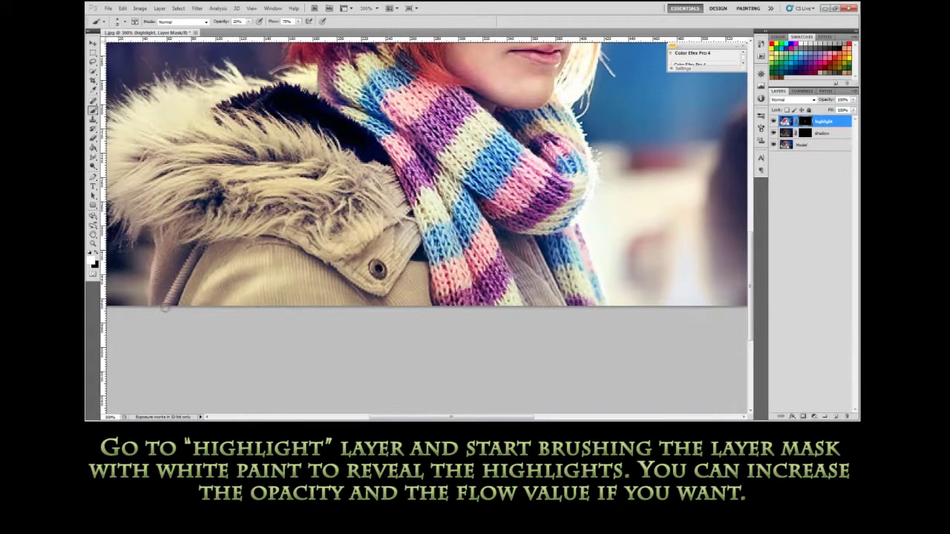
pyautogui.moveTo(380, 269); pyautogui.dragTo(396, 304)
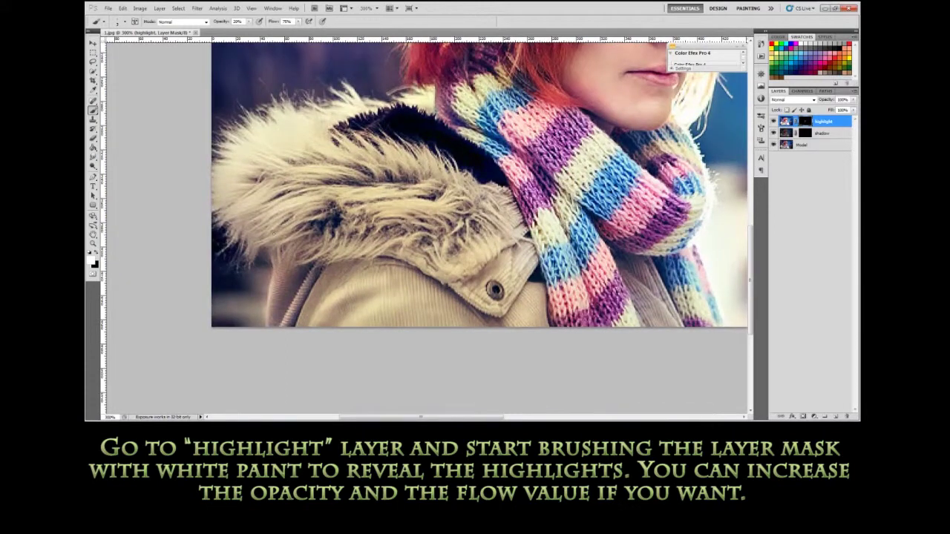
pyautogui.moveTo(273, 225)
pyautogui.mouseDown()
pyautogui.moveTo(301, 223)
pyautogui.moveTo(326, 196)
pyautogui.moveTo(241, 204)
pyautogui.mouseUp()
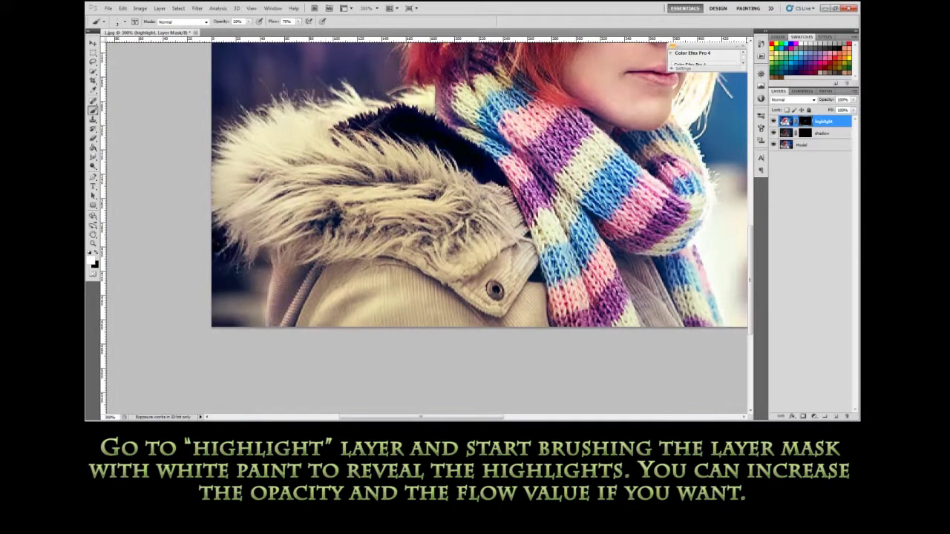
pyautogui.moveTo(385, 245)
pyautogui.mouseDown()
pyautogui.moveTo(408, 234)
pyautogui.moveTo(399, 210)
pyautogui.mouseUp()
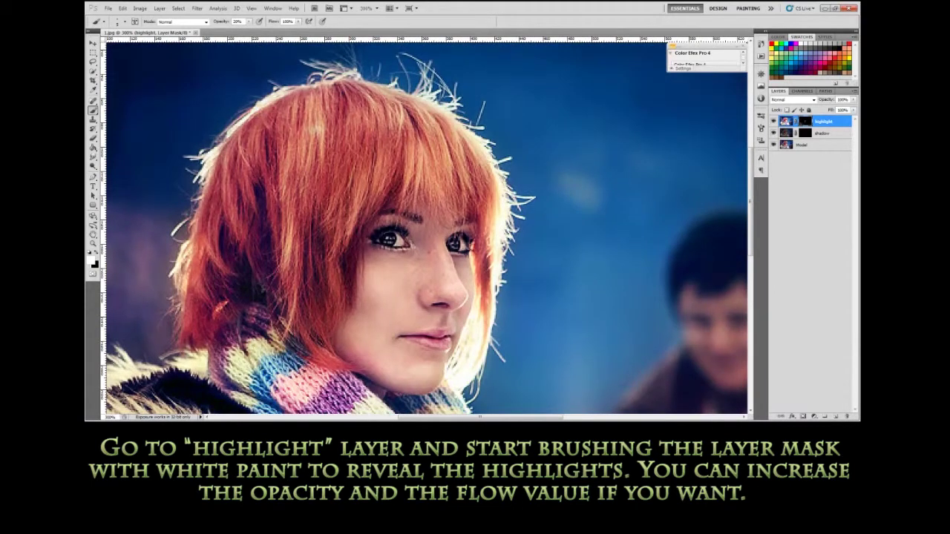
# Step: Brighten hair strands along the left side, top, fringe and right side of the head
pyautogui.moveTo(204, 250); pyautogui.dragTo(192, 327)
pyautogui.moveTo(233, 227)
pyautogui.mouseDown()
pyautogui.moveTo(226, 171)
pyautogui.moveTo(289, 104)
pyautogui.moveTo(328, 182)
pyautogui.moveTo(378, 241)
pyautogui.mouseUp()
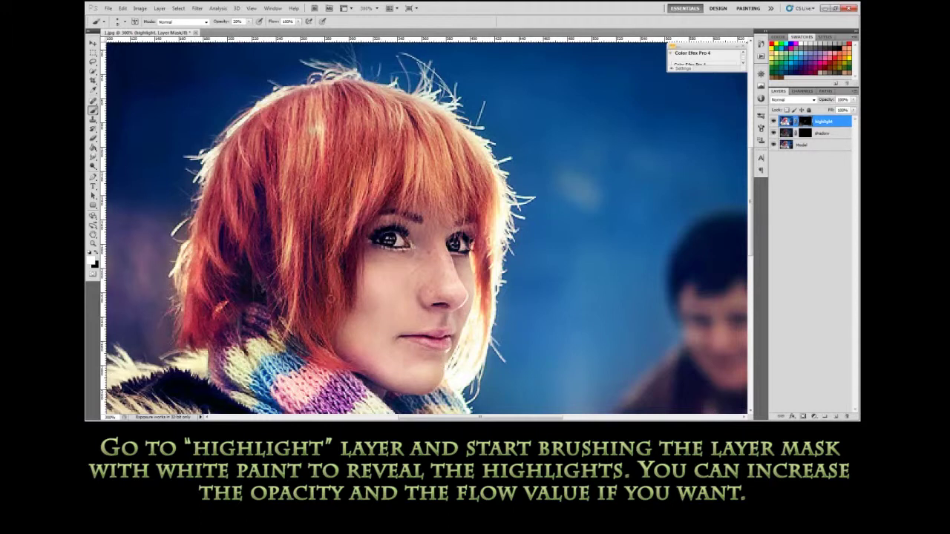
pyautogui.moveTo(405, 141); pyautogui.dragTo(430, 204)
pyautogui.moveTo(431, 133); pyautogui.dragTo(497, 230)
pyautogui.moveTo(464, 133)
pyautogui.mouseDown()
pyautogui.moveTo(490, 197)
pyautogui.moveTo(484, 249)
pyautogui.mouseUp()
pyautogui.moveTo(244, 149); pyautogui.dragTo(255, 125)
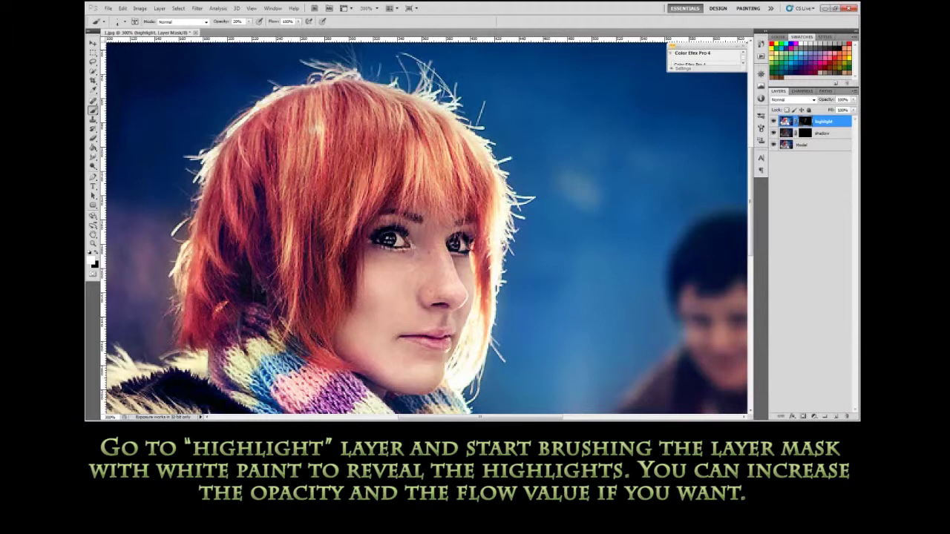
pyautogui.moveTo(215, 245); pyautogui.dragTo(213, 187)
pyautogui.moveTo(251, 252); pyautogui.dragTo(225, 188)
pyautogui.moveTo(349, 208); pyautogui.dragTo(337, 282)
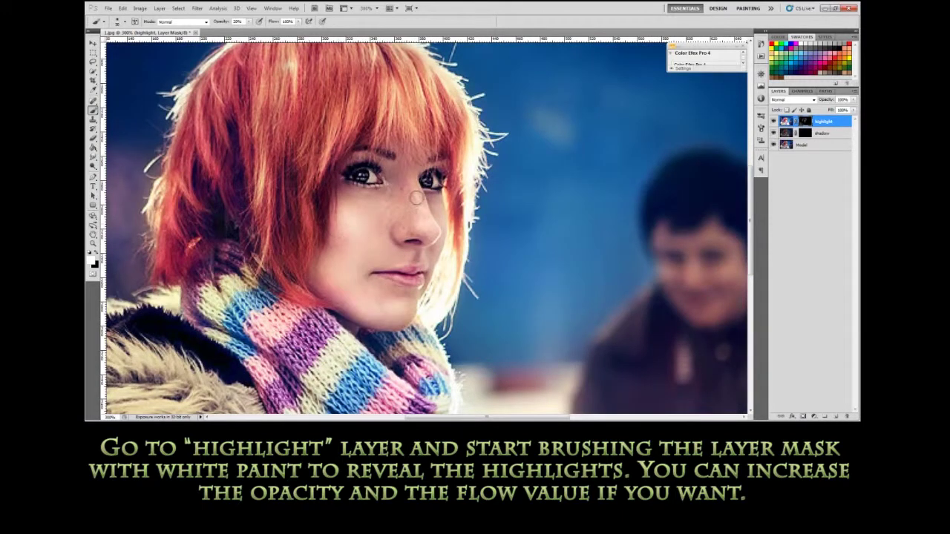
# Step: Brighten the fur collar with a smaller brush, then zoom out to the full portrait
pyautogui.press('[')
pyautogui.press('[')
pyautogui.press('[')
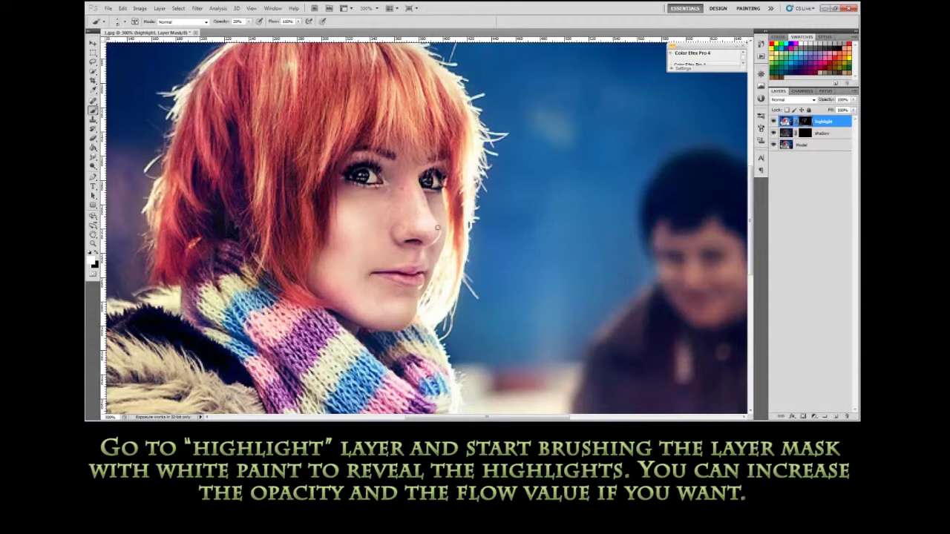
pyautogui.scroll(-5, 438, 230)
pyautogui.scroll(-1, 460, 236)
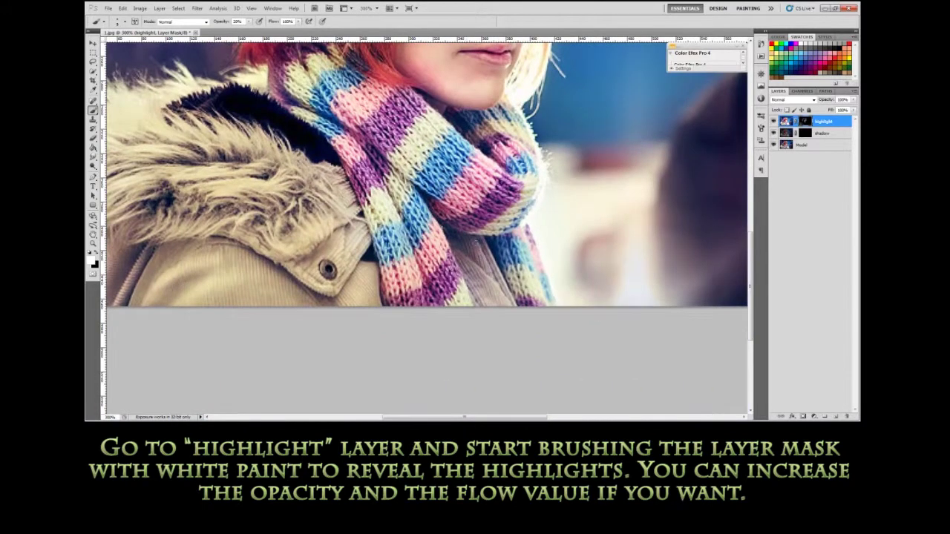
pyautogui.moveTo(151, 295); pyautogui.dragTo(275, 277)
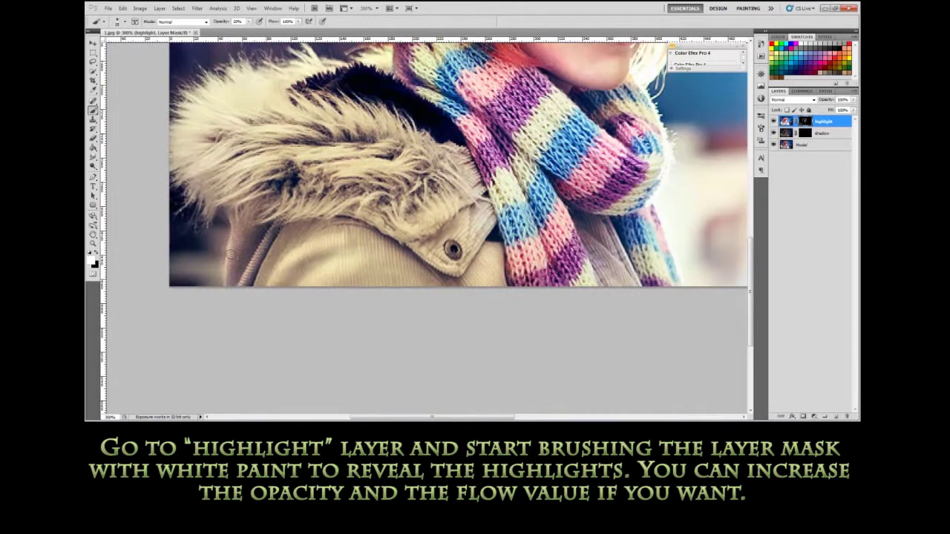
pyautogui.hotkey('ctrl', '-')
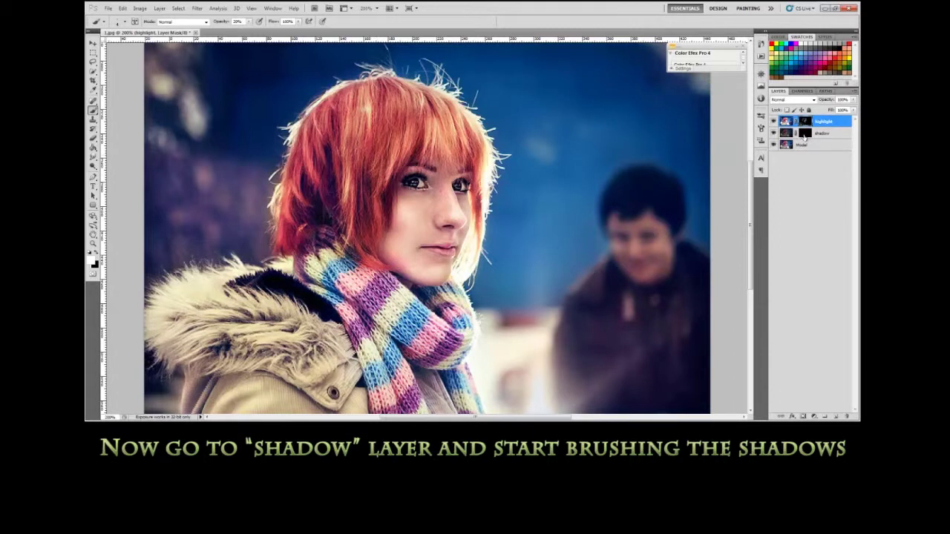
# Step: Select the shadow layer's mask and zoom to 400% on the face with a smaller brush
pyautogui.click(804, 135)
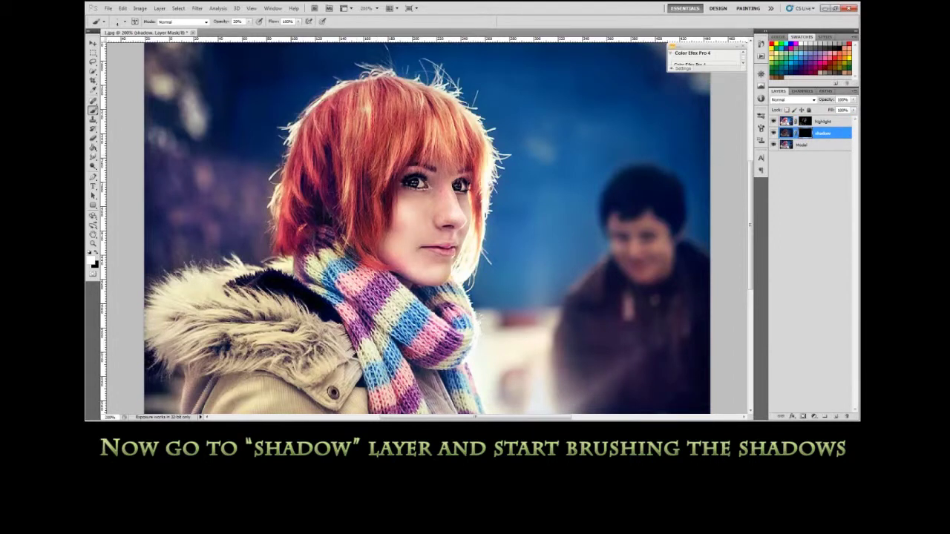
pyautogui.hotkey('ctrl', '+')
pyautogui.hotkey('ctrl', '+')
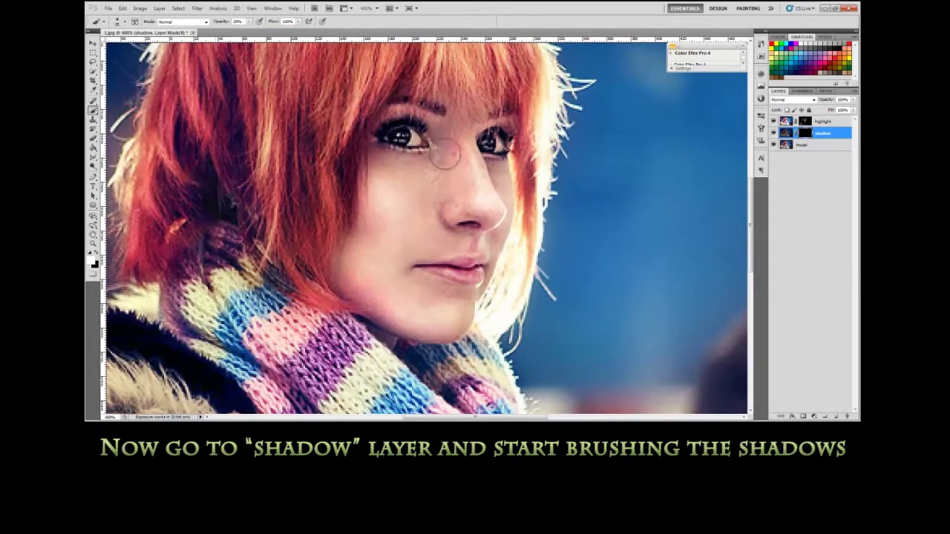
pyautogui.press('[')
pyautogui.press('[')
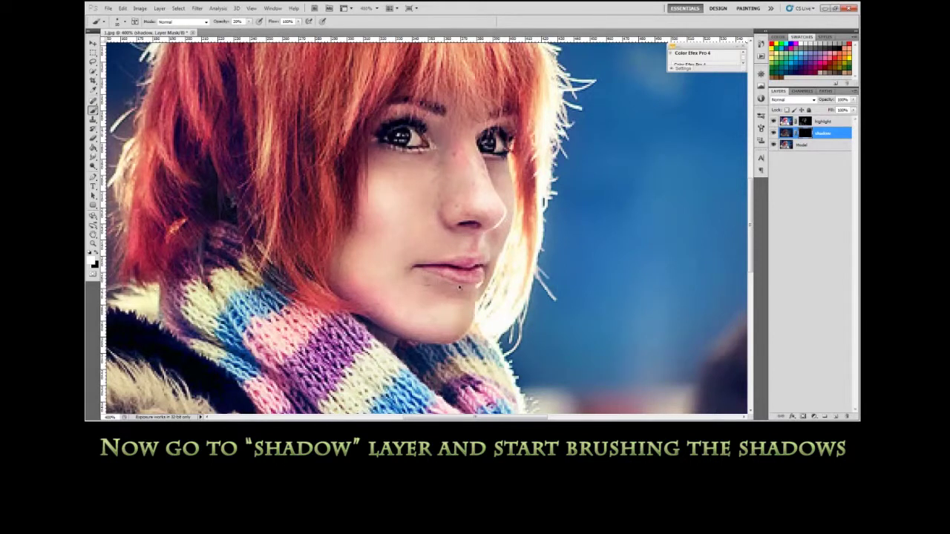
# Step: Set brush opacity to 10% and reposition the view to the top of the hair
pyautogui.doubleClick(238, 21)
pyautogui.write('10')
pyautogui.press('Return')
pyautogui.moveTo(394, 195); pyautogui.dragTo(380, 244)
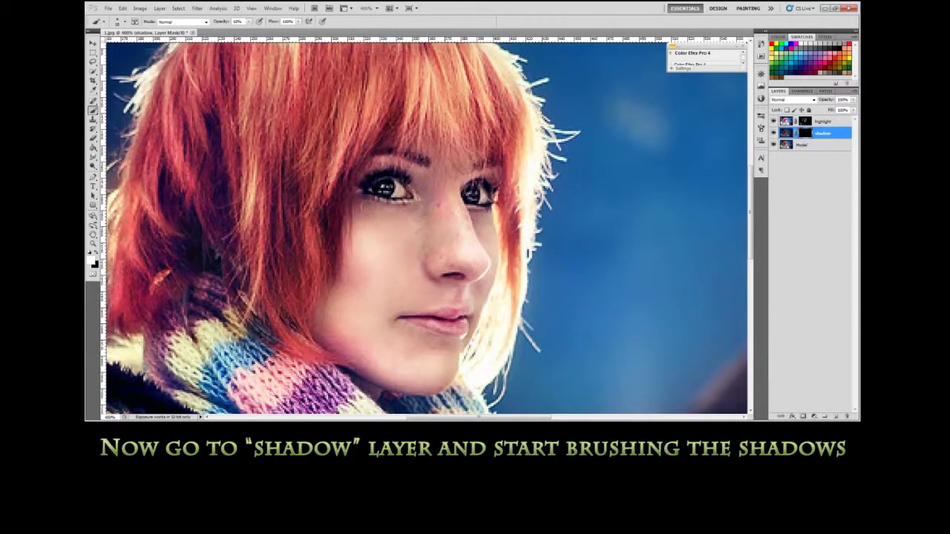
pyautogui.moveTo(390, 126); pyautogui.dragTo(441, 192)
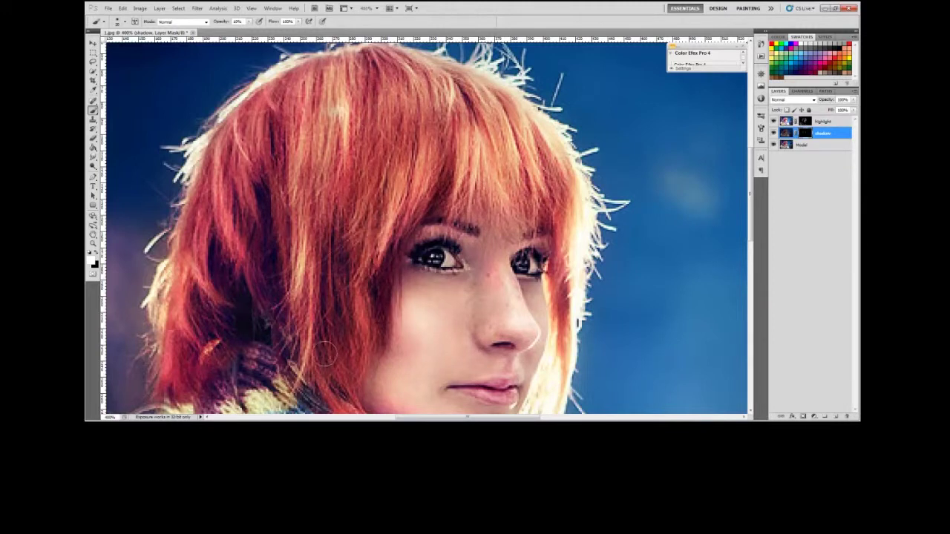
# Step: Pan around the face and scarf, darken the fur collar on the shadow mask, and zoom out
pyautogui.moveTo(335, 379)
pyautogui.mouseDown()
pyautogui.moveTo(299, 275)
pyautogui.moveTo(267, 368)
pyautogui.mouseUp()
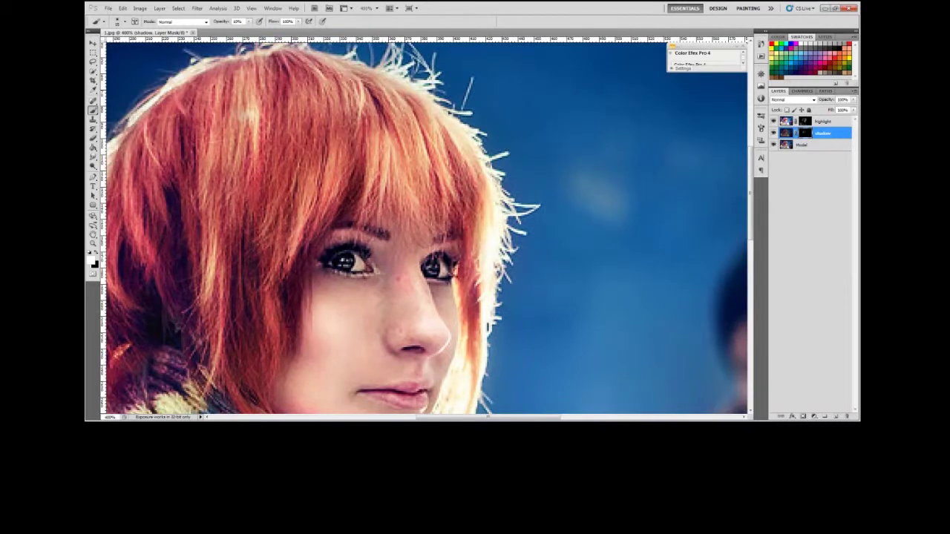
pyautogui.moveTo(464, 355); pyautogui.dragTo(252, 261)
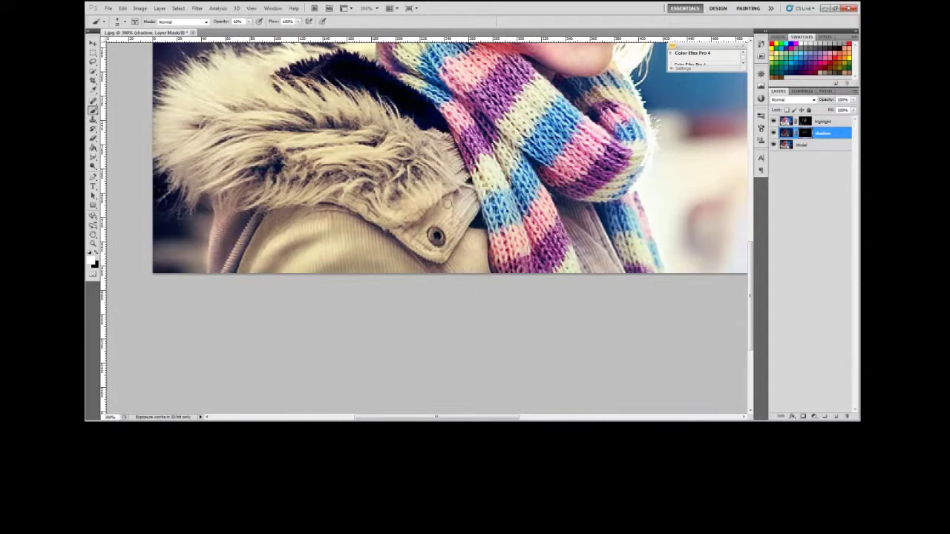
pyautogui.moveTo(355, 149); pyautogui.dragTo(369, 204)
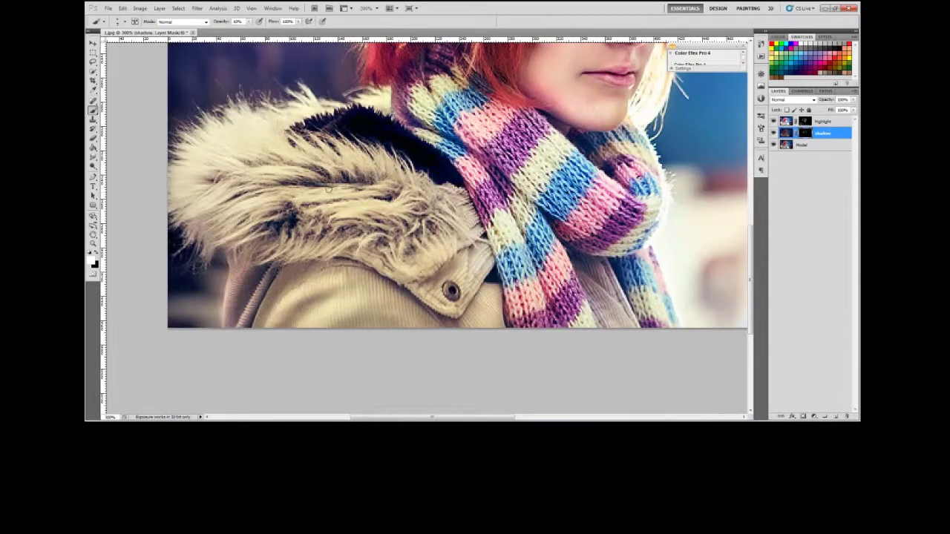
pyautogui.moveTo(545, 131); pyautogui.dragTo(463, 160)
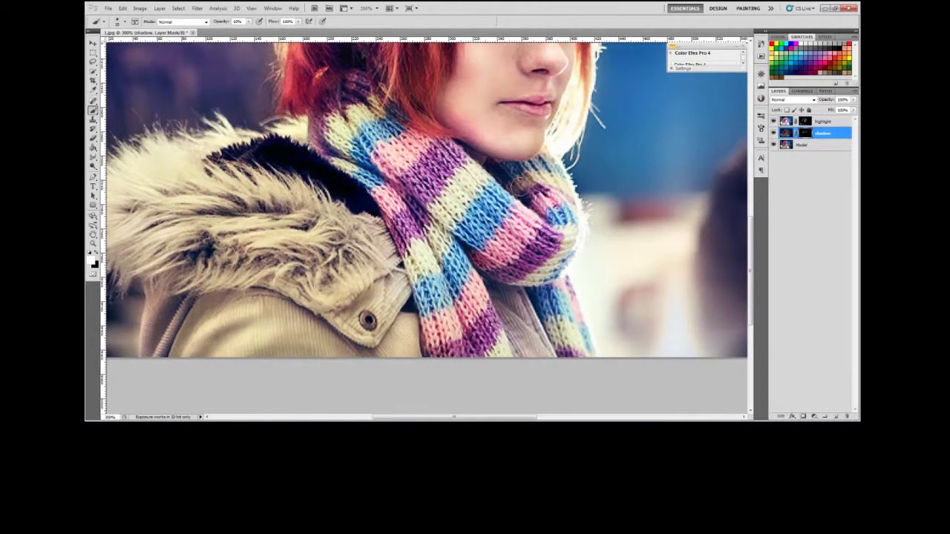
pyautogui.moveTo(519, 192); pyautogui.dragTo(544, 271)
pyautogui.moveTo(157, 276); pyautogui.dragTo(275, 273)
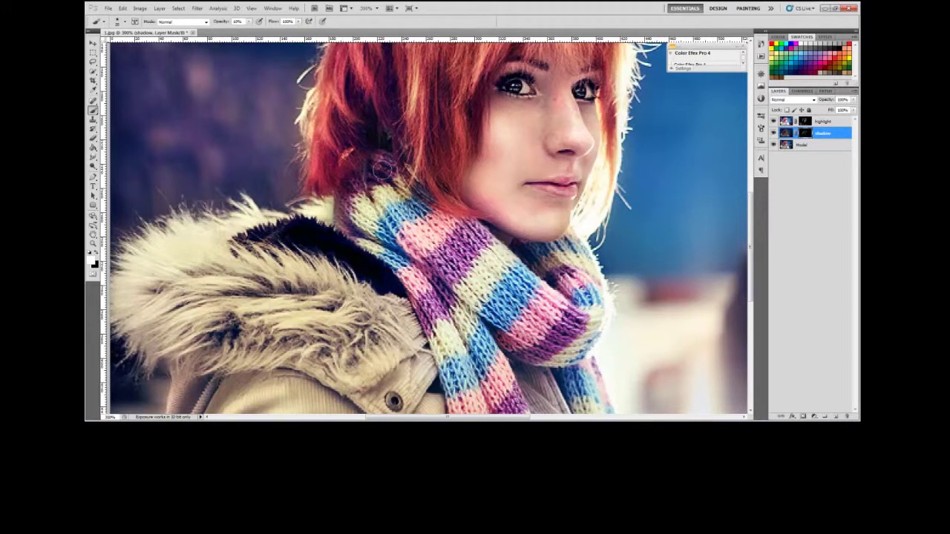
pyautogui.moveTo(467, 169); pyautogui.dragTo(300, 333)
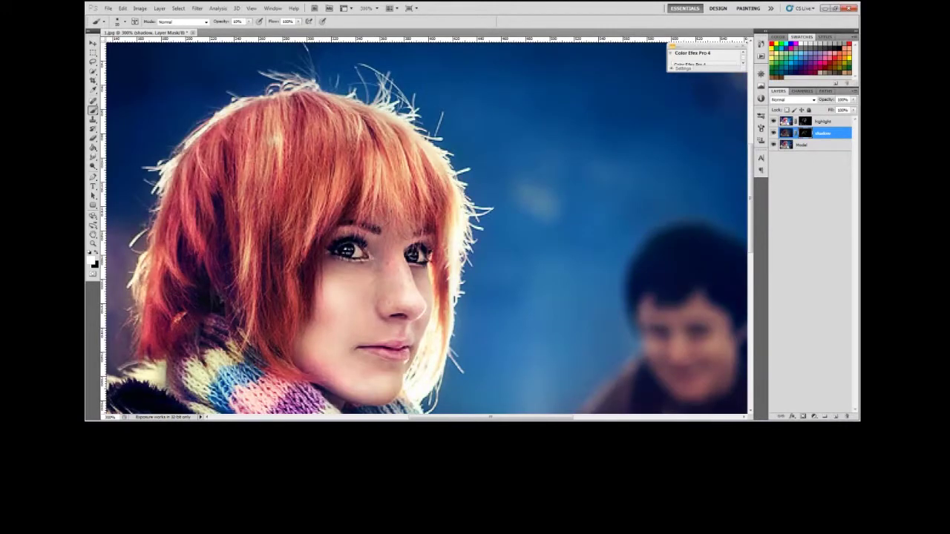
pyautogui.moveTo(391, 159); pyautogui.dragTo(418, 211)
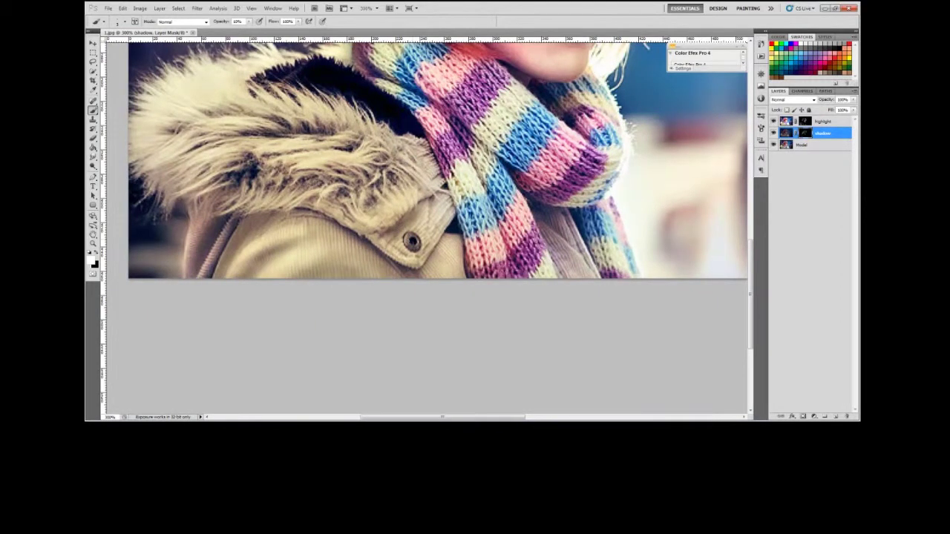
pyautogui.hotkey('ctrl', '1')
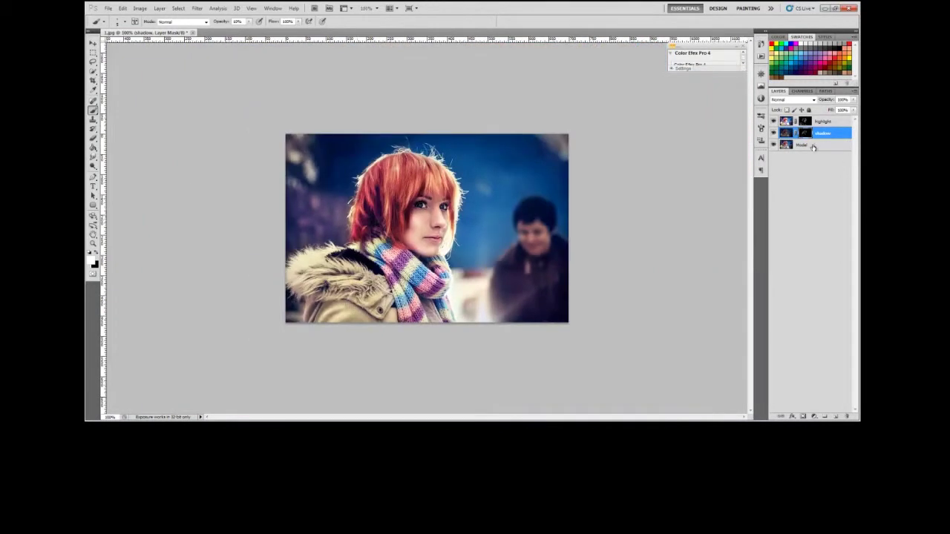
# Step: Duplicate the Model layer and move the copy to the top of the stack
pyautogui.click(816, 145)
pyautogui.hotkey('ctrl', 'j')
pyautogui.moveTo(812, 145); pyautogui.dragTo(773, 125)
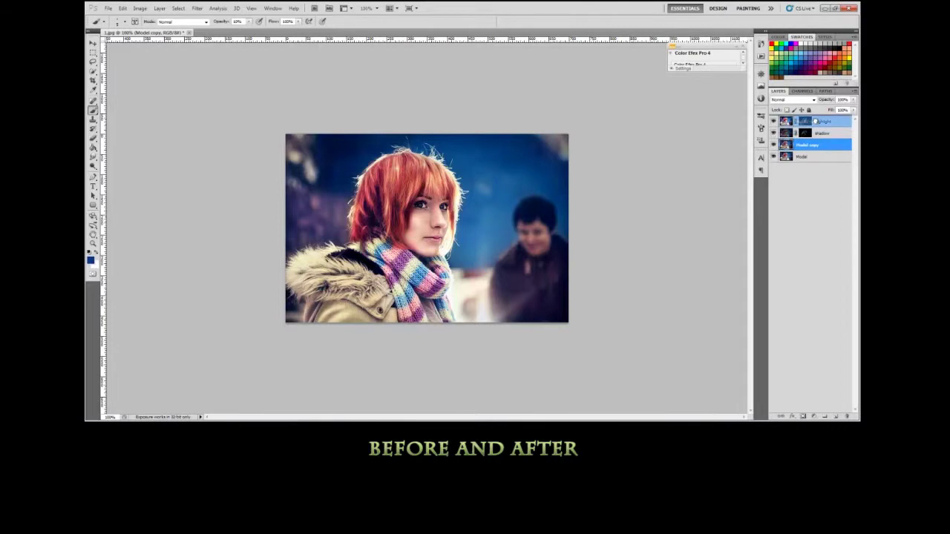
# Step: Toggle Model copy's visibility repeatedly to compare the original and edited portrait
pyautogui.click(774, 122)
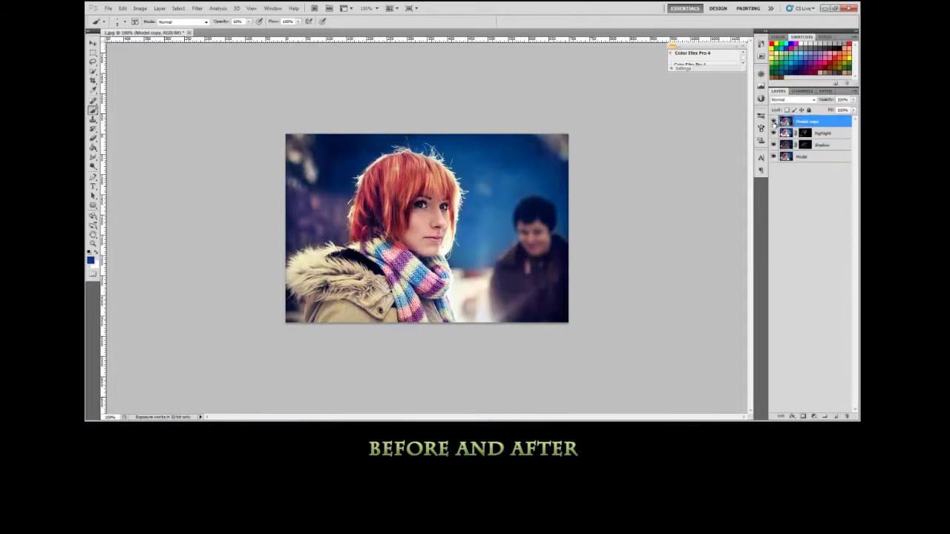
pyautogui.click(773, 122)
pyautogui.click(773, 122)
pyautogui.click(774, 122)
pyautogui.click(774, 121)
pyautogui.click(773, 122)
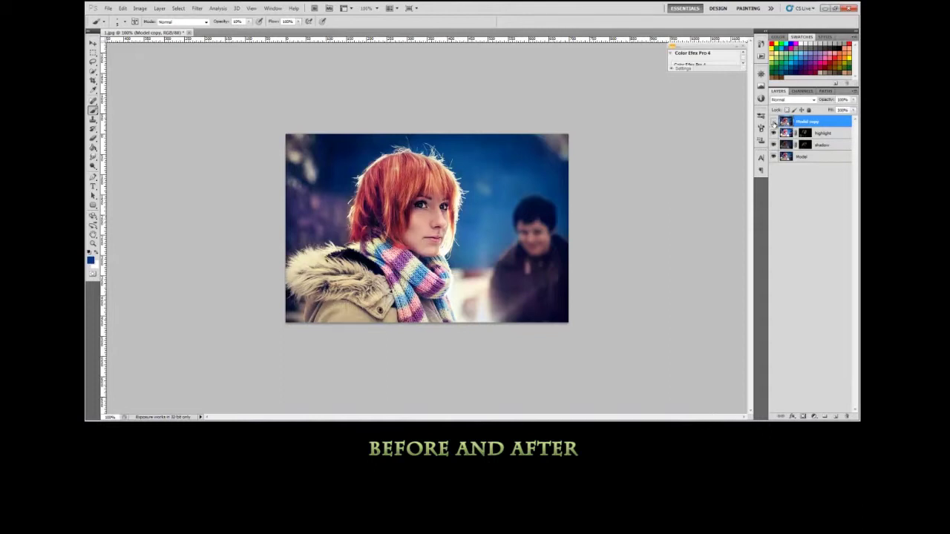